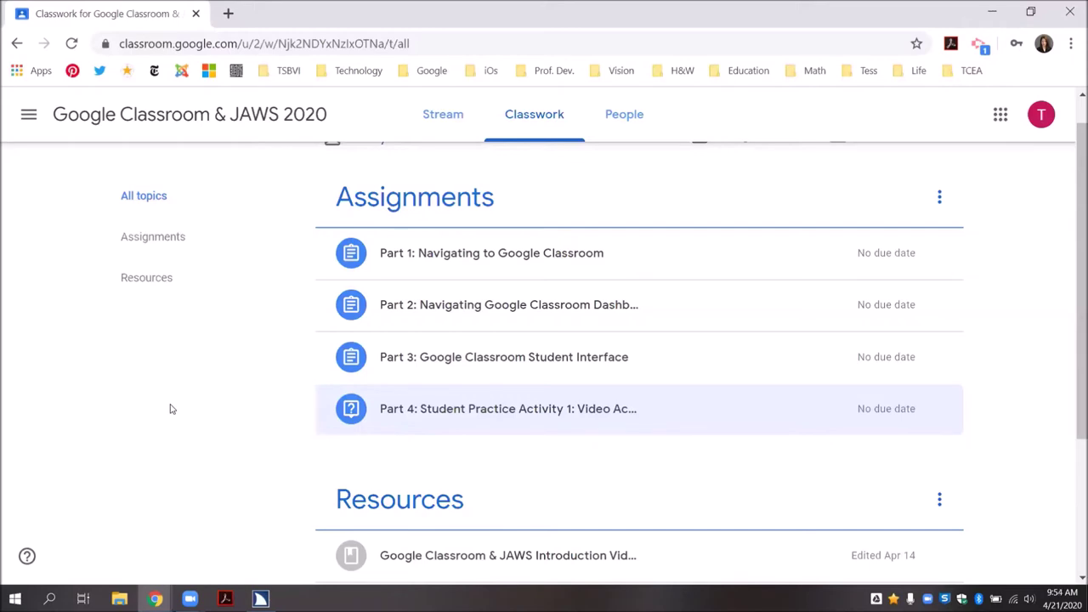
# - Move focus from the class title into Assignments and read Part 1's title and due date
pyautogui.press('1')
pyautogui.press('Tab')
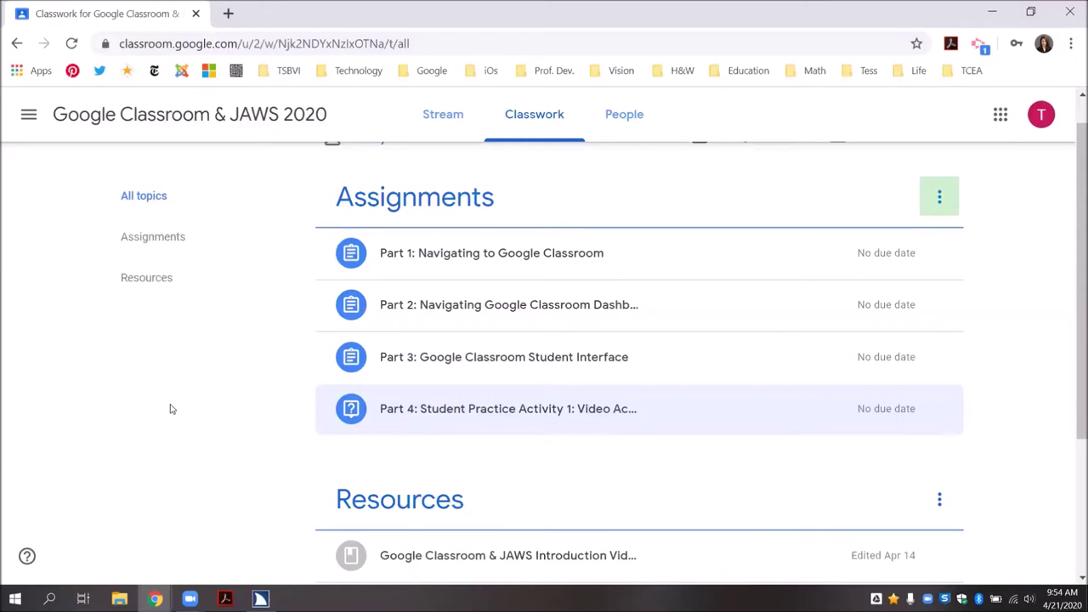
pyautogui.press('Tab')
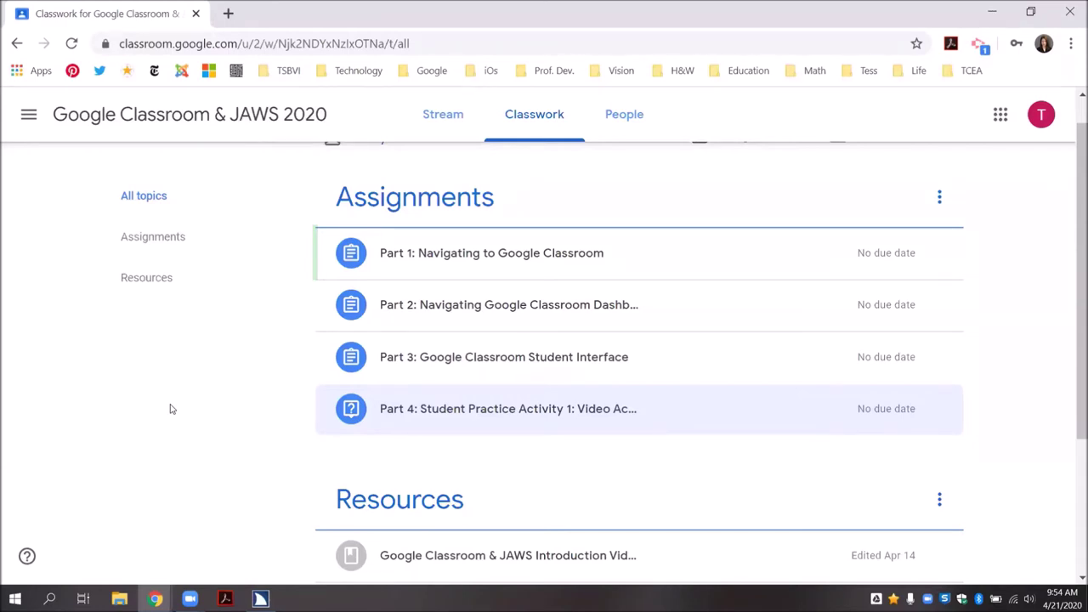
pyautogui.press('Tab')
pyautogui.press('Tab')
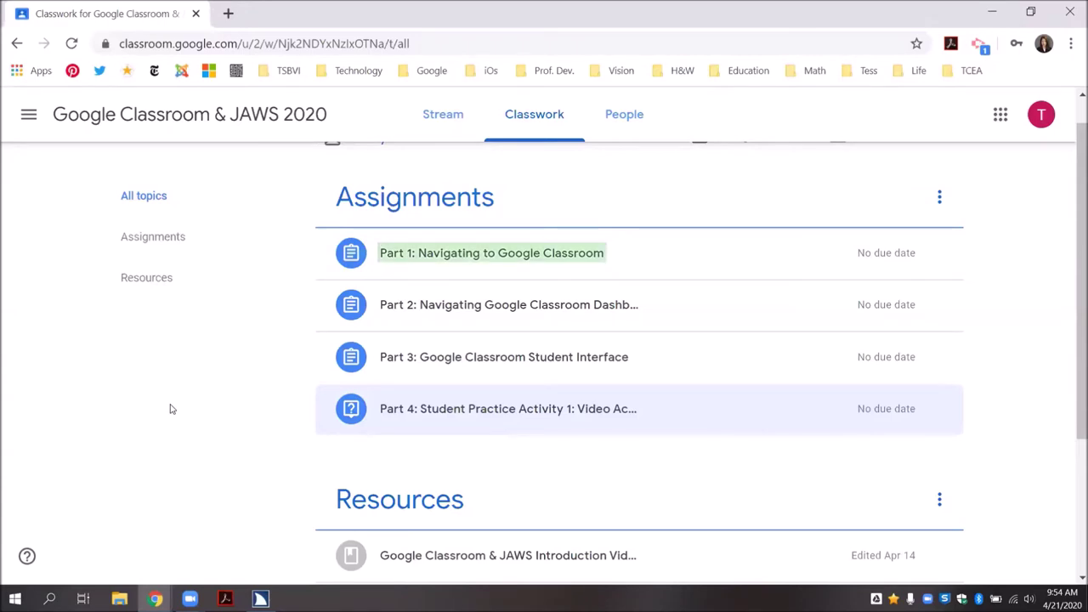
pyautogui.press('Tab')
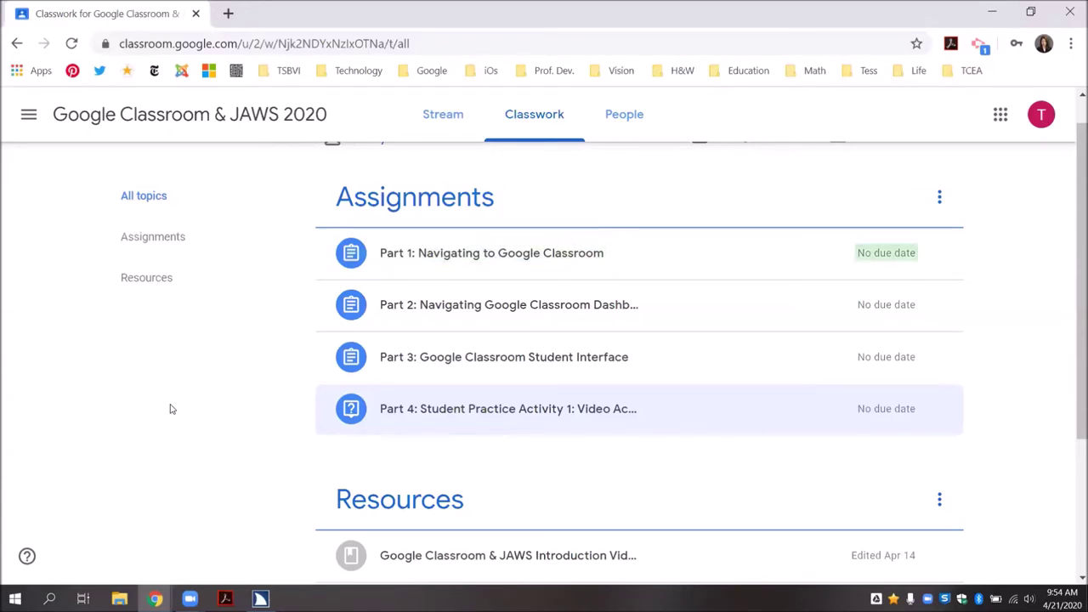
pyautogui.press('Tab')
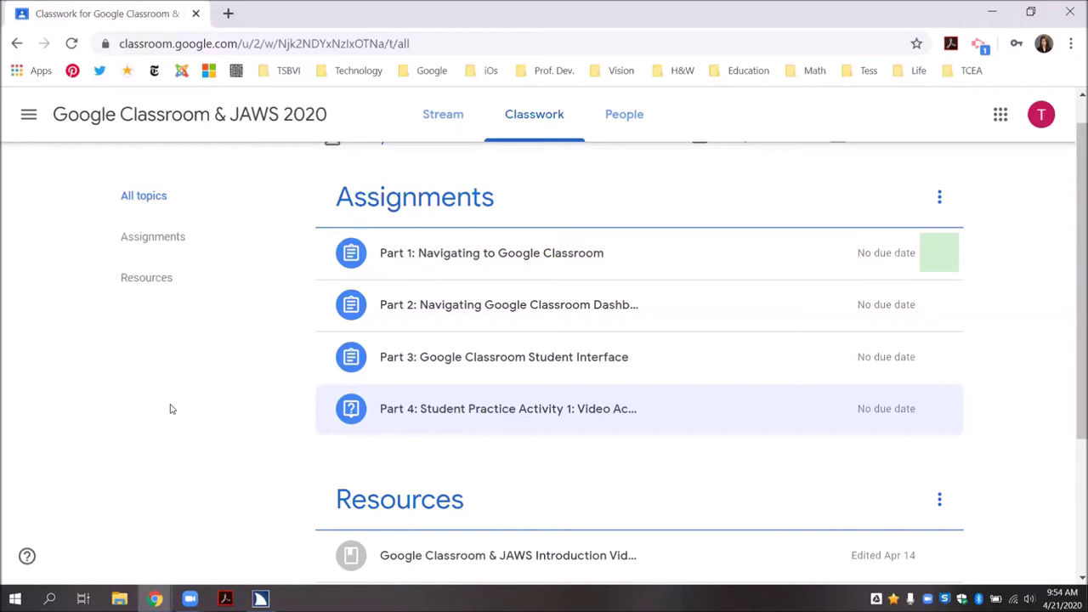
# - Read the Part 2 and Part 3 assignments' titles and due dates
pyautogui.press('Tab')
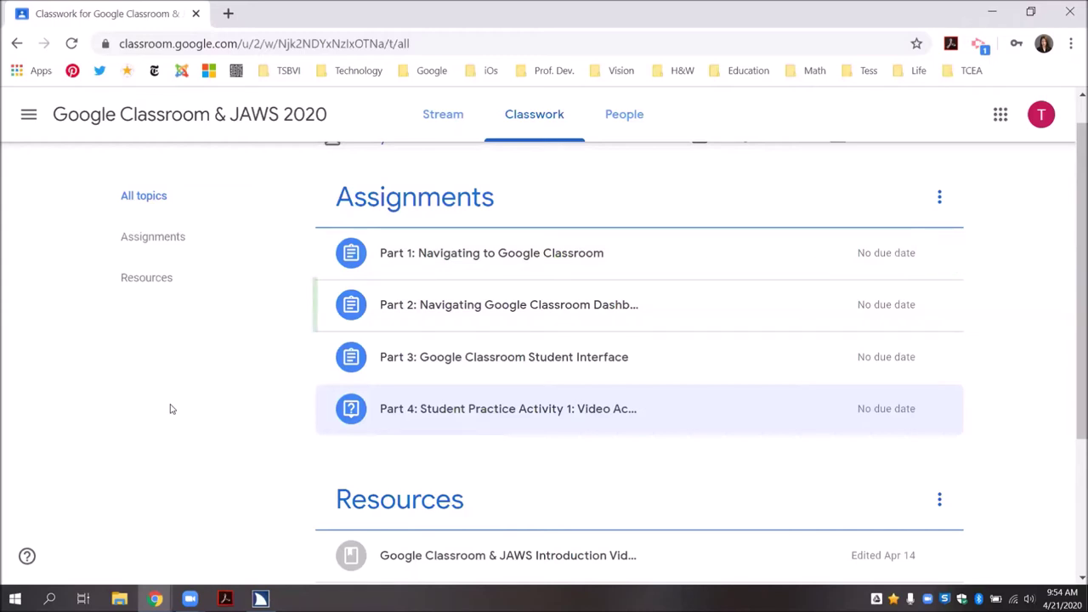
pyautogui.press('Tab')
pyautogui.press('Tab')
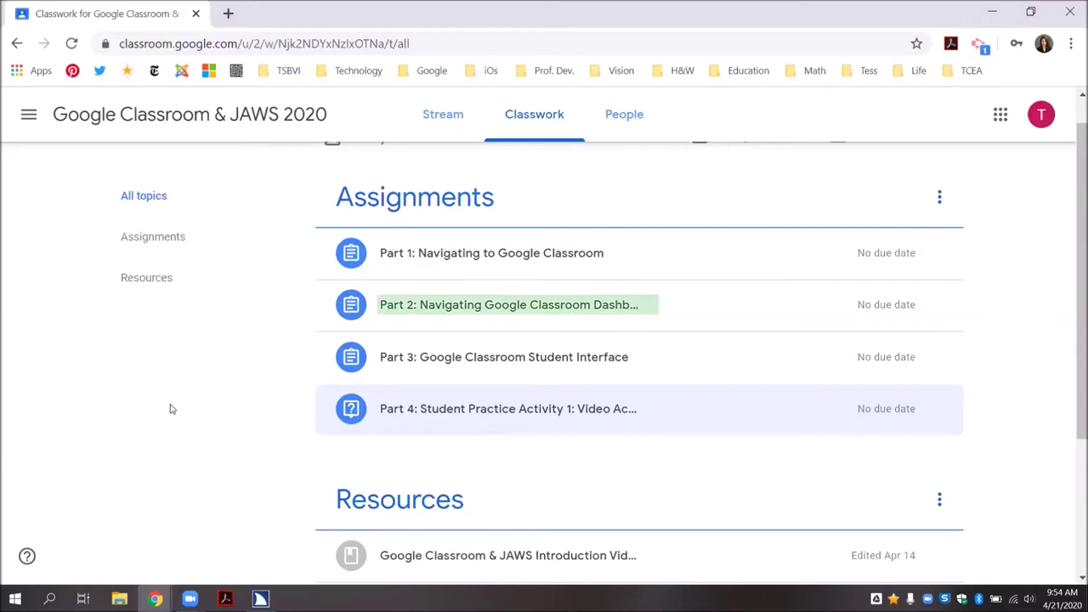
pyautogui.press('Tab')
pyautogui.press('Tab')
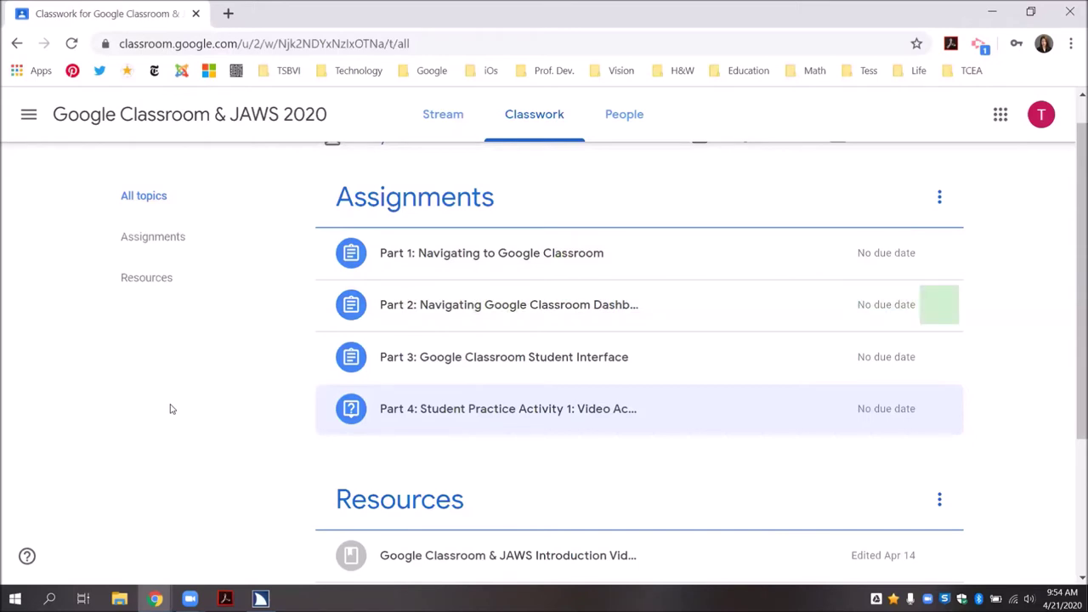
pyautogui.press('Tab')
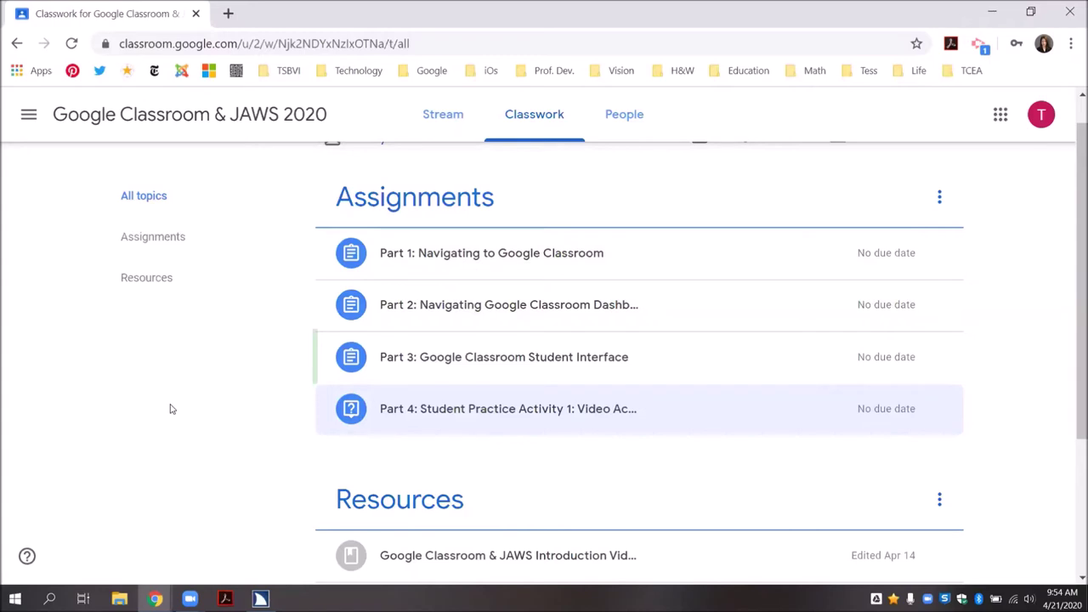
pyautogui.press('Tab')
pyautogui.press('Tab')
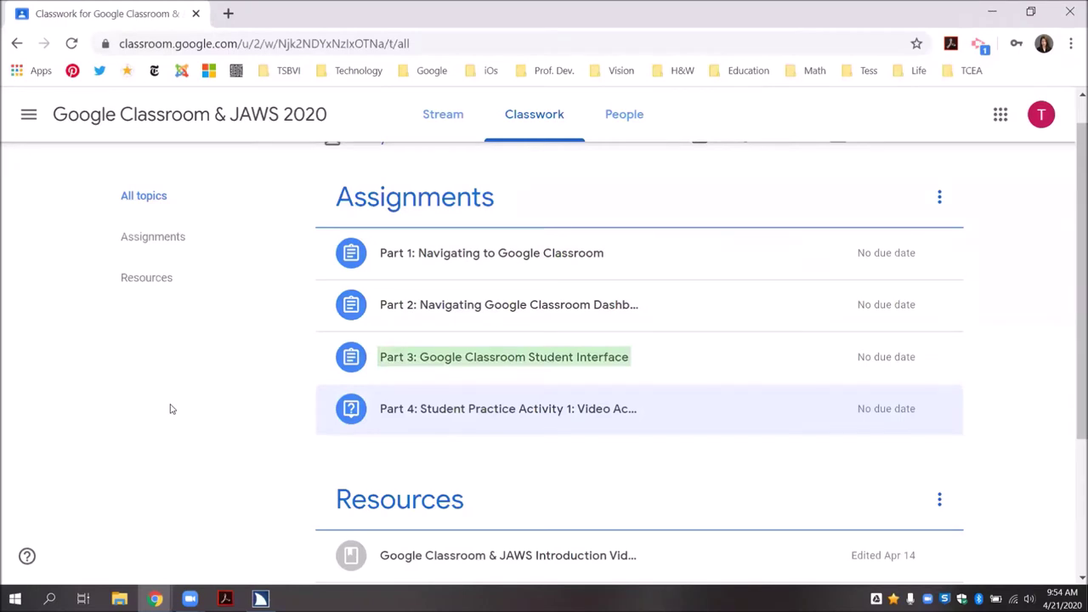
pyautogui.press('Tab')
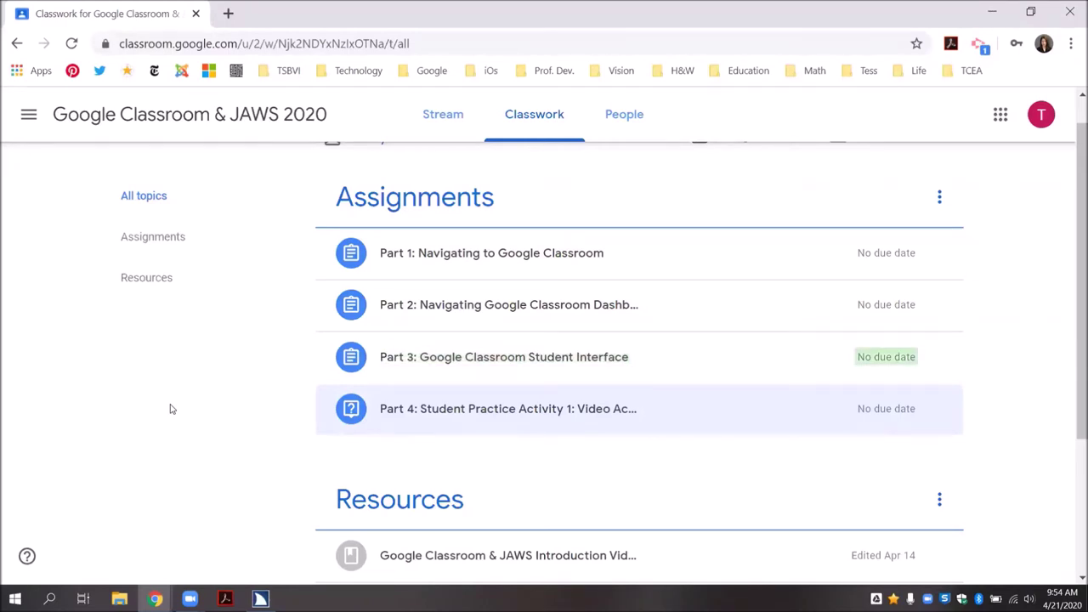
pyautogui.press('Tab')
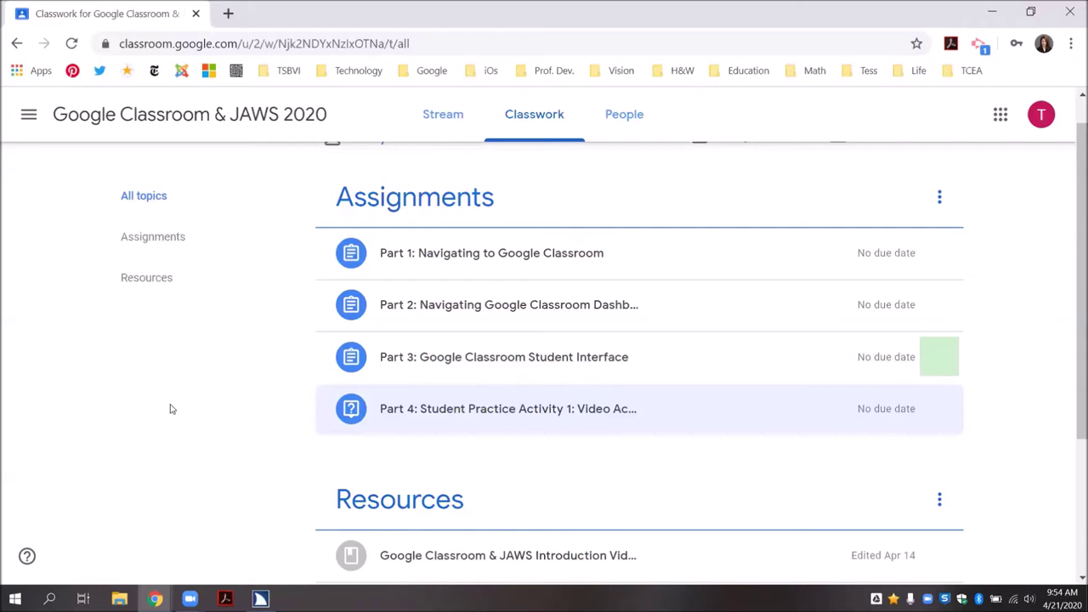
# - Expand the Part 4 activity and read its due date, Apr 16 posting and Assigned status
pyautogui.press('Tab')
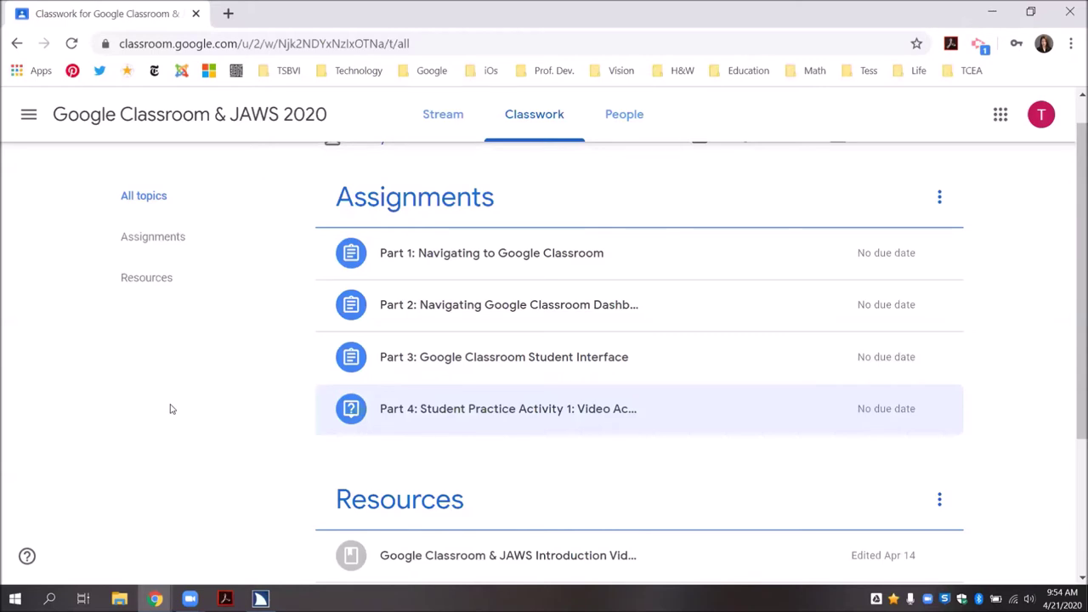
pyautogui.press('Tab')
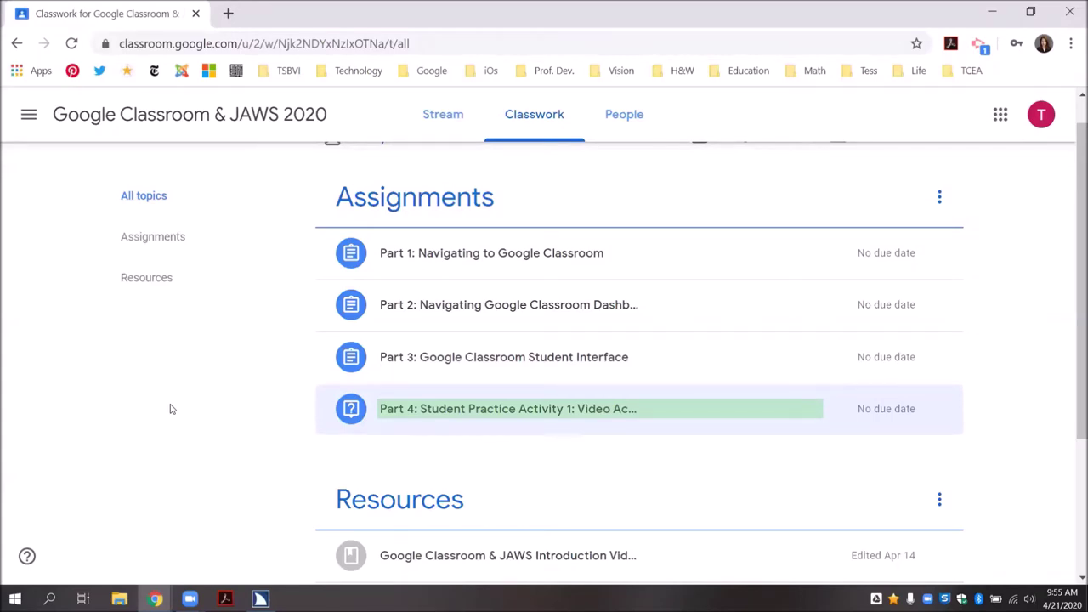
pyautogui.press('Return')
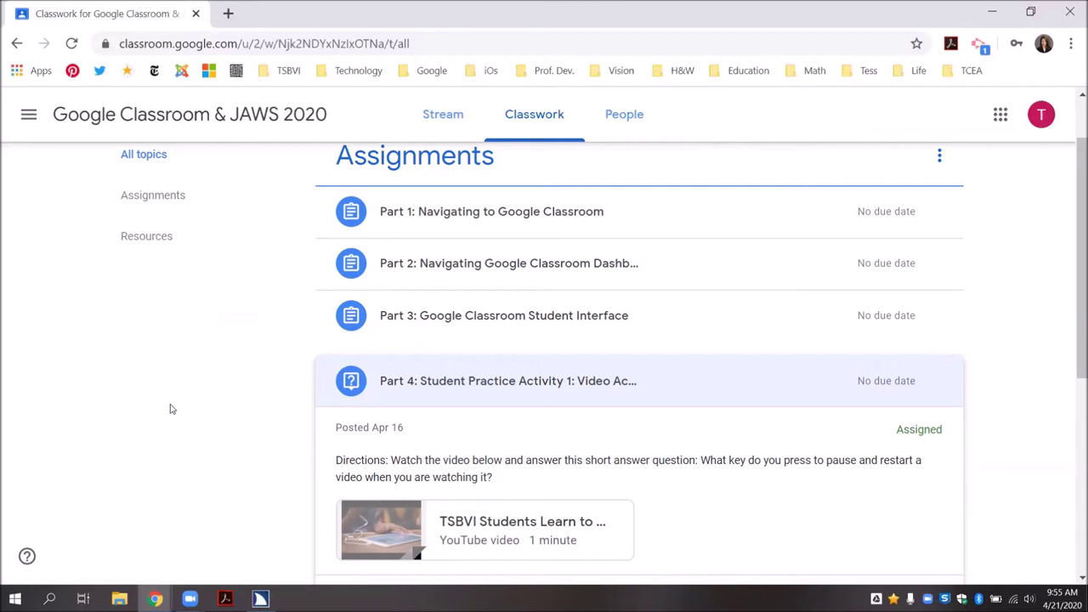
pyautogui.press('Down')
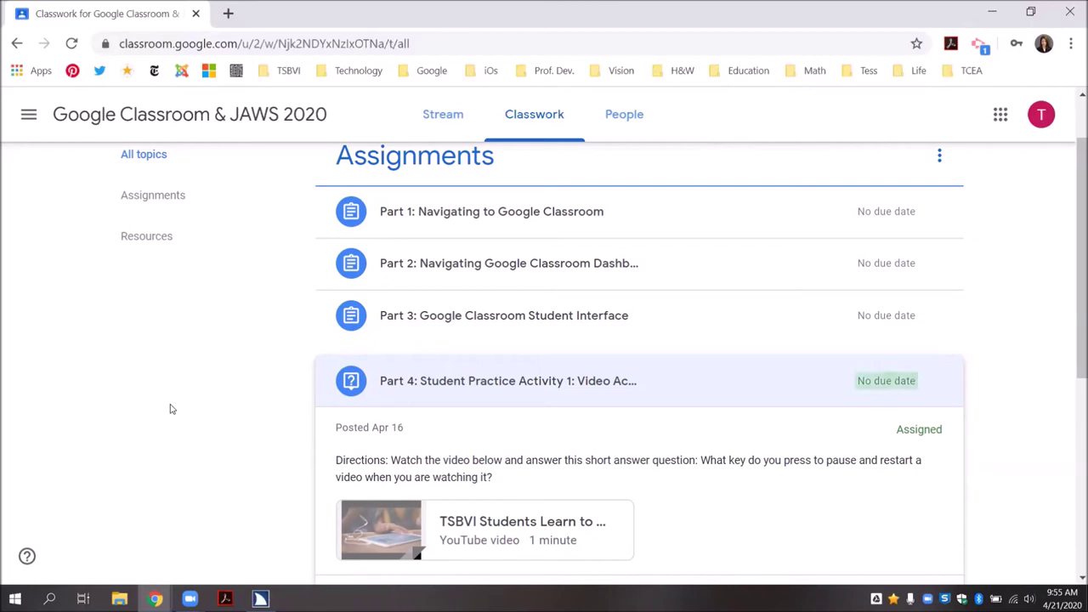
pyautogui.press('Down')
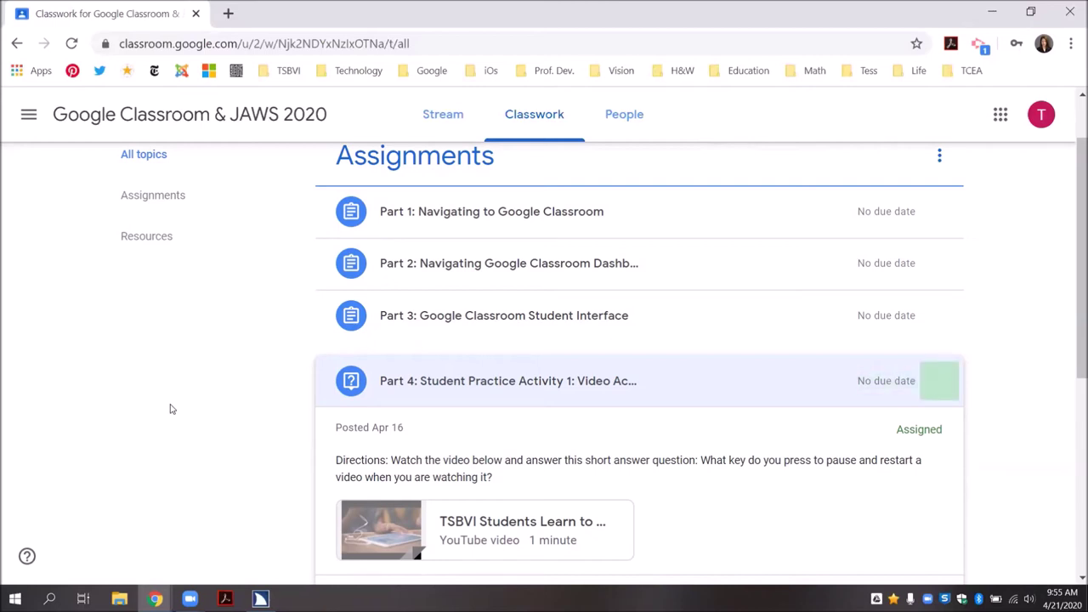
pyautogui.press('Down')
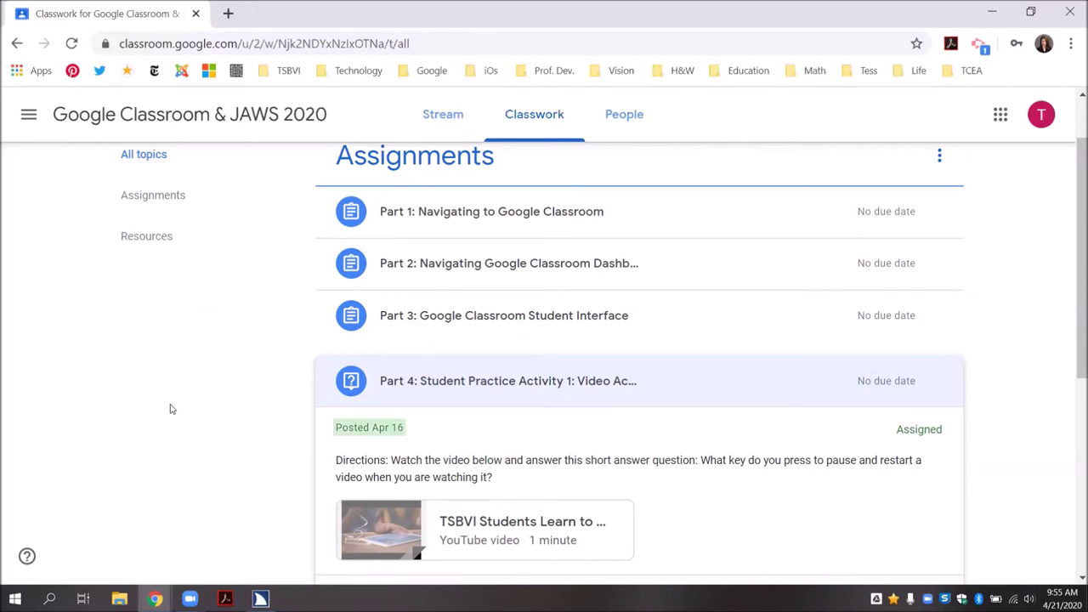
pyautogui.press('Down')
pyautogui.press('Down')
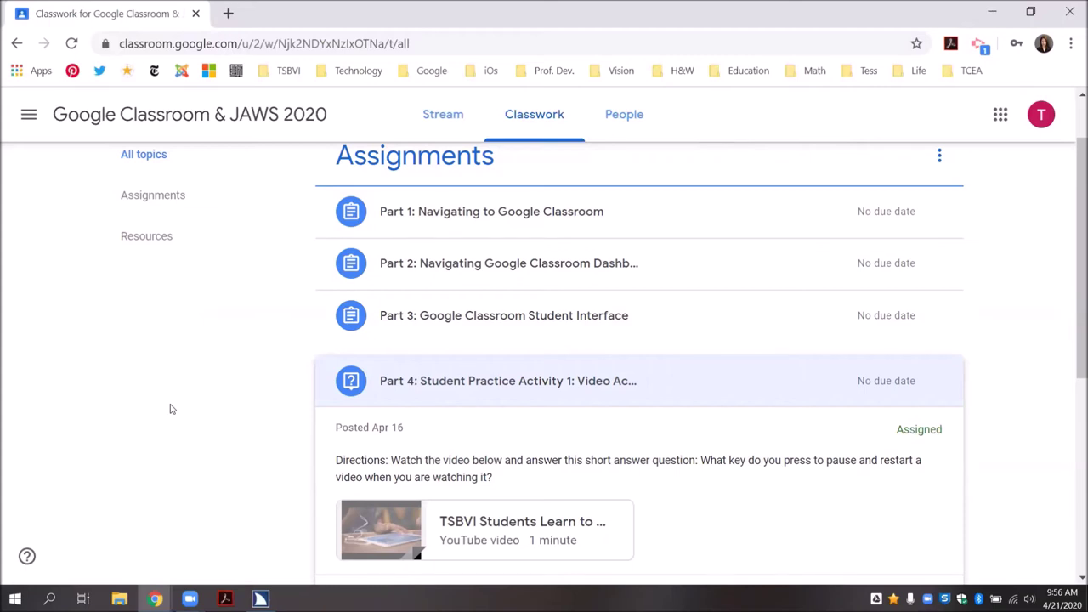
# - Play 'TSBVI Students Learn to Code' and pause it at 0:29 of 1:31
pyautogui.press('Return')
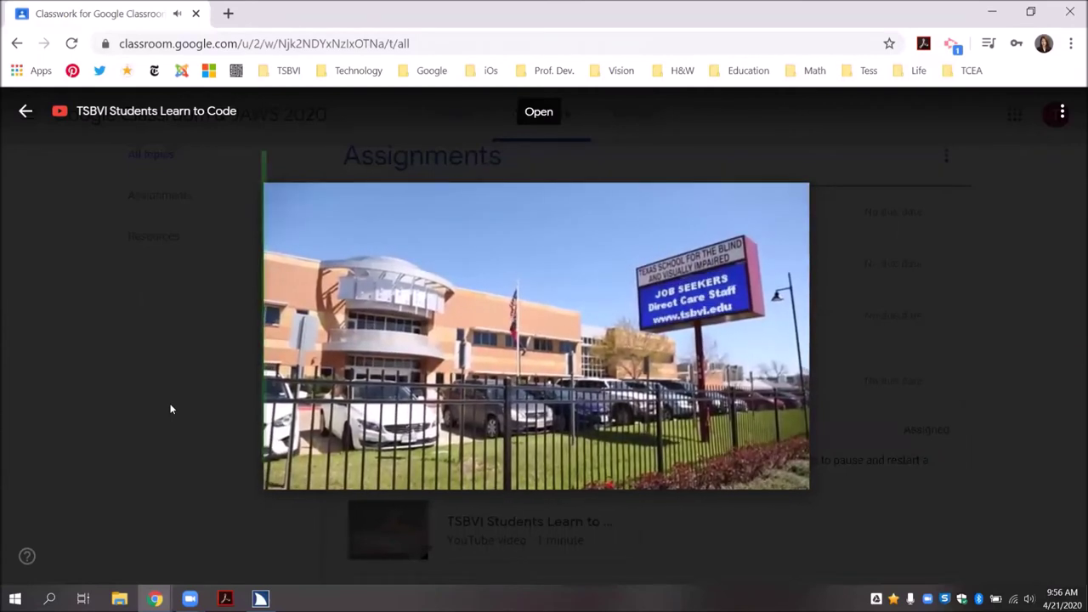
pyautogui.press('Tab')
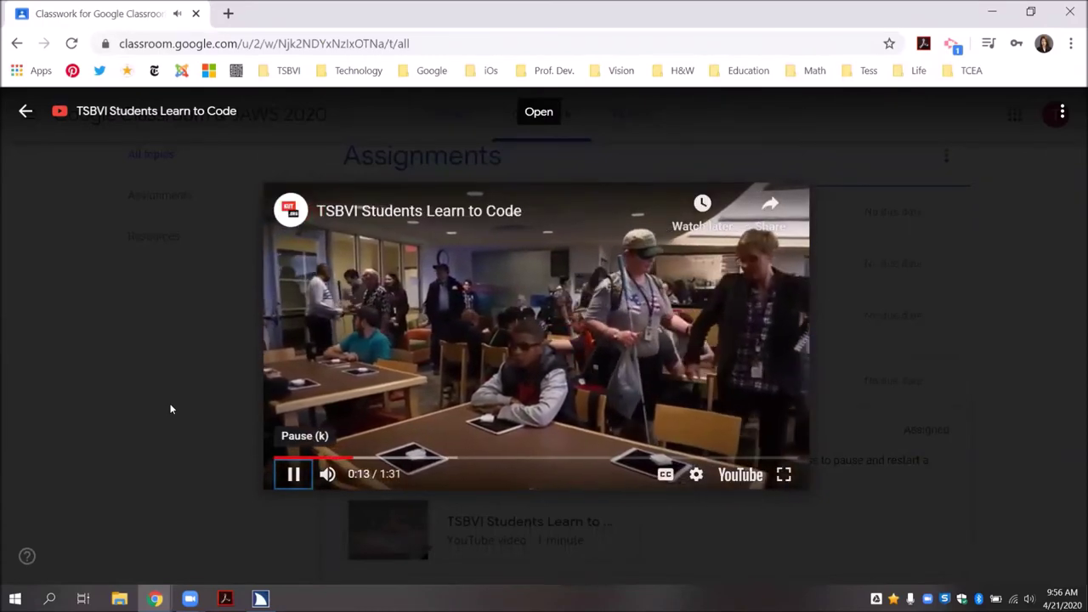
pyautogui.press('space')
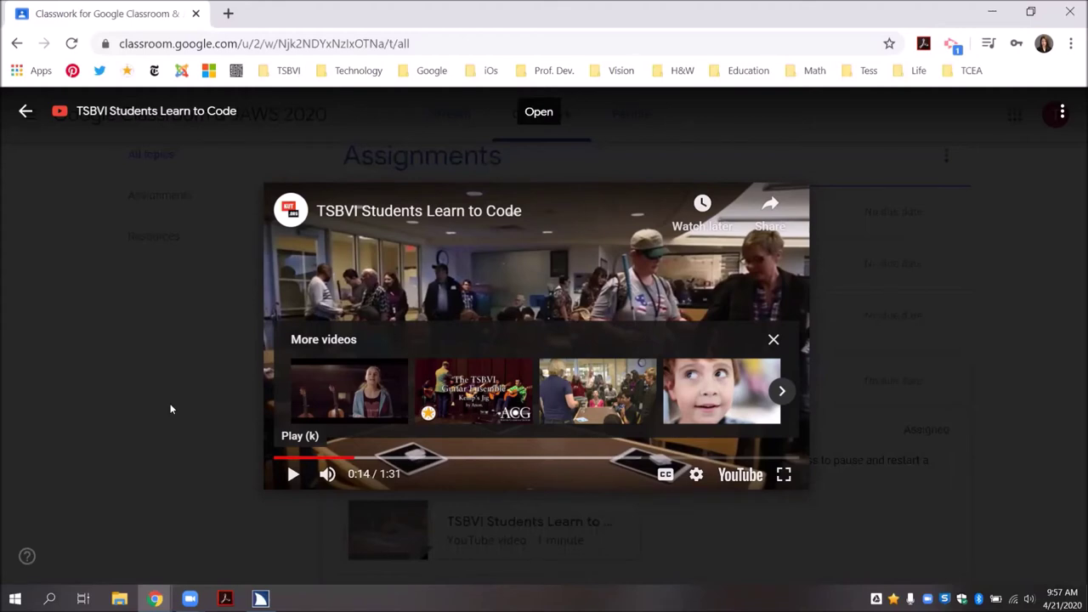
pyautogui.press('space')
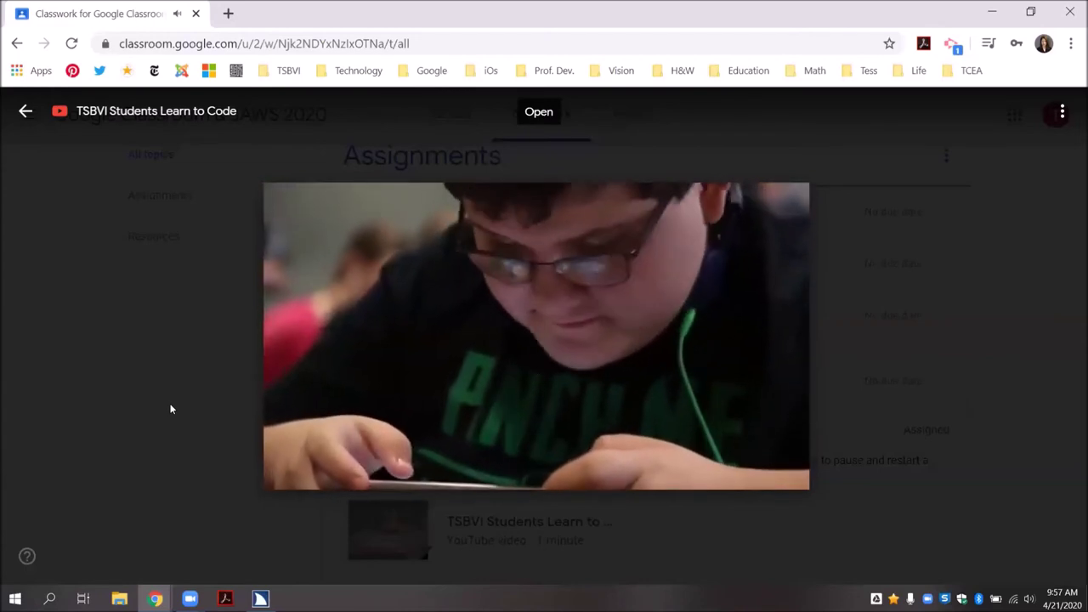
pyautogui.press('space')
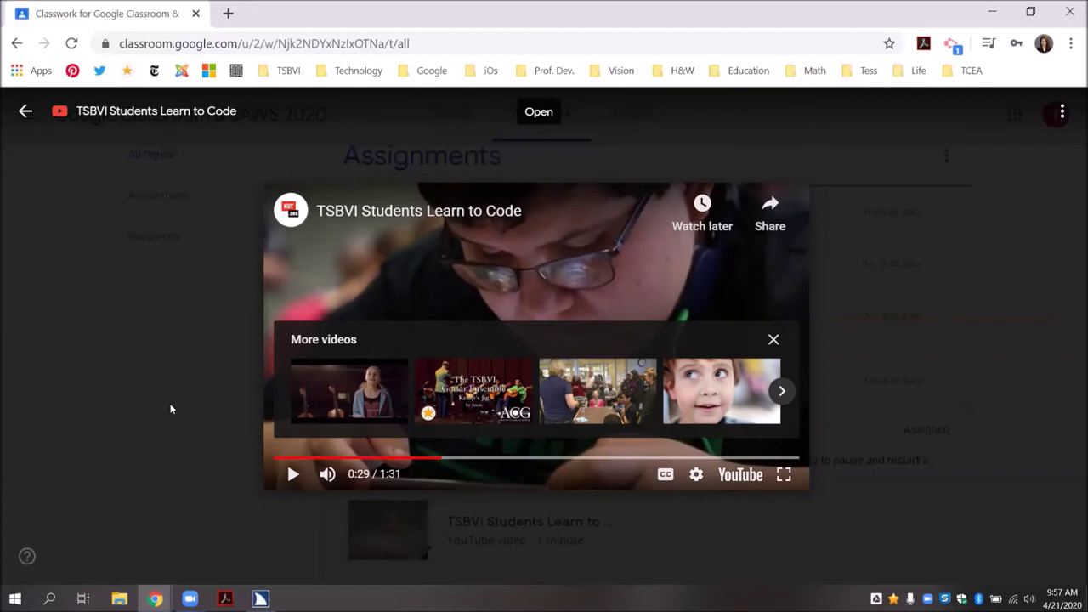
pyautogui.press('Tab')
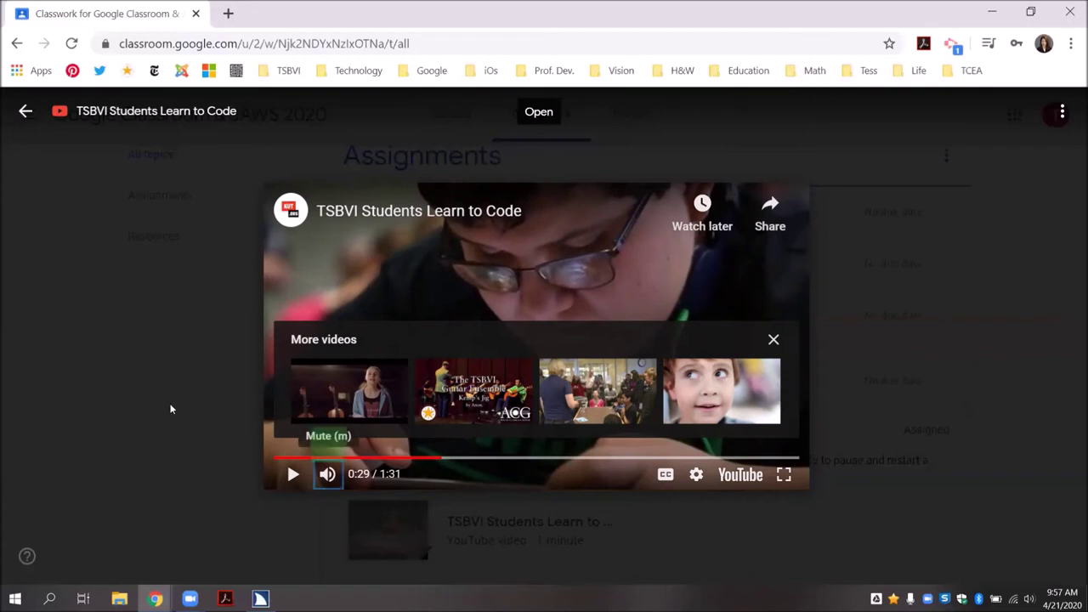
pyautogui.press('Tab')
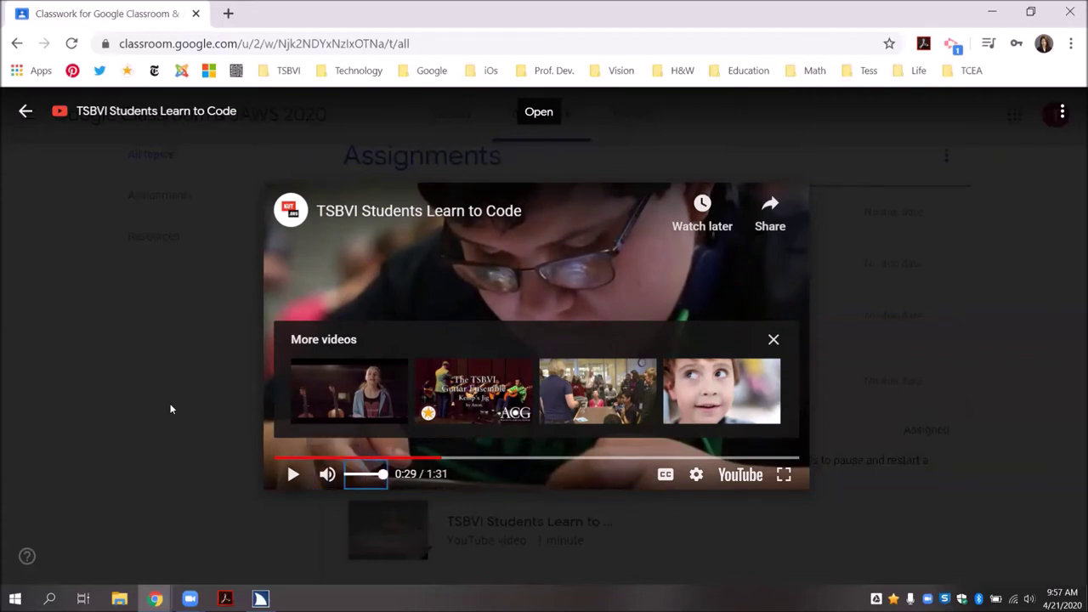
pyautogui.press('Tab')
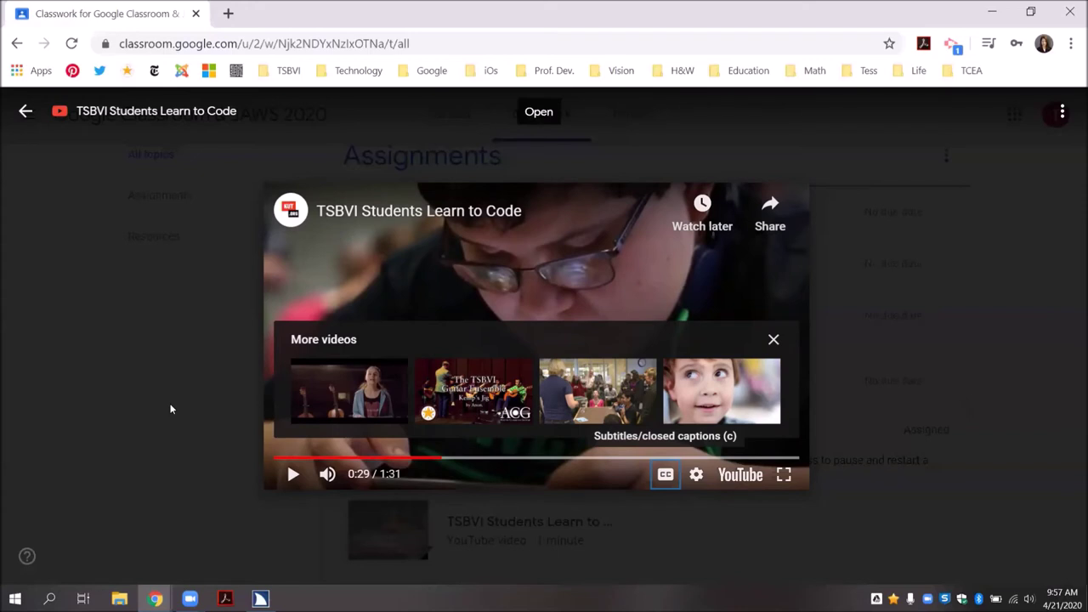
pyautogui.press('Tab')
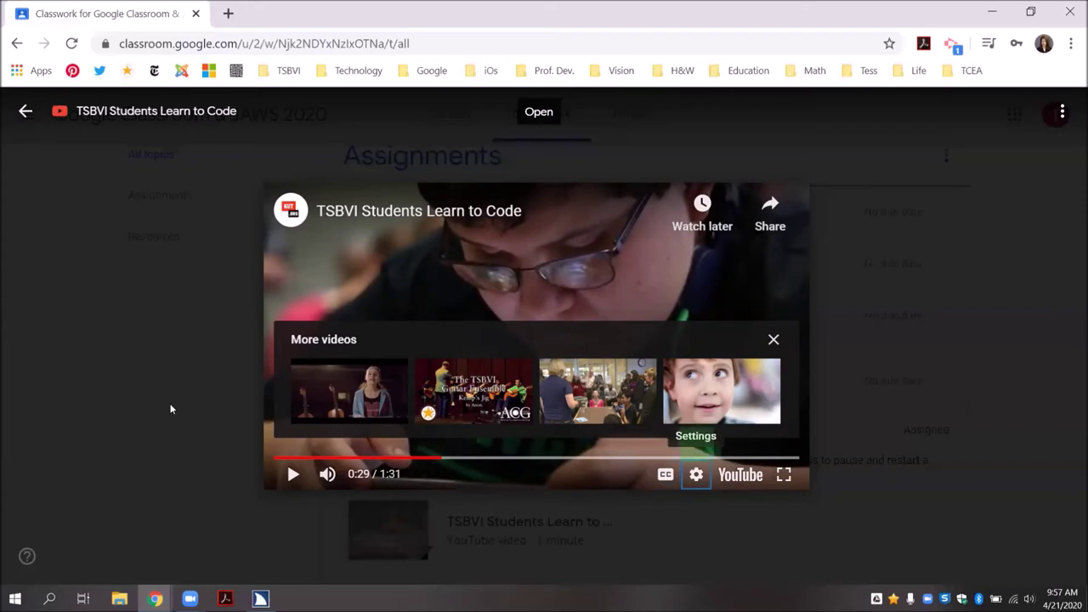
pyautogui.press('Tab')
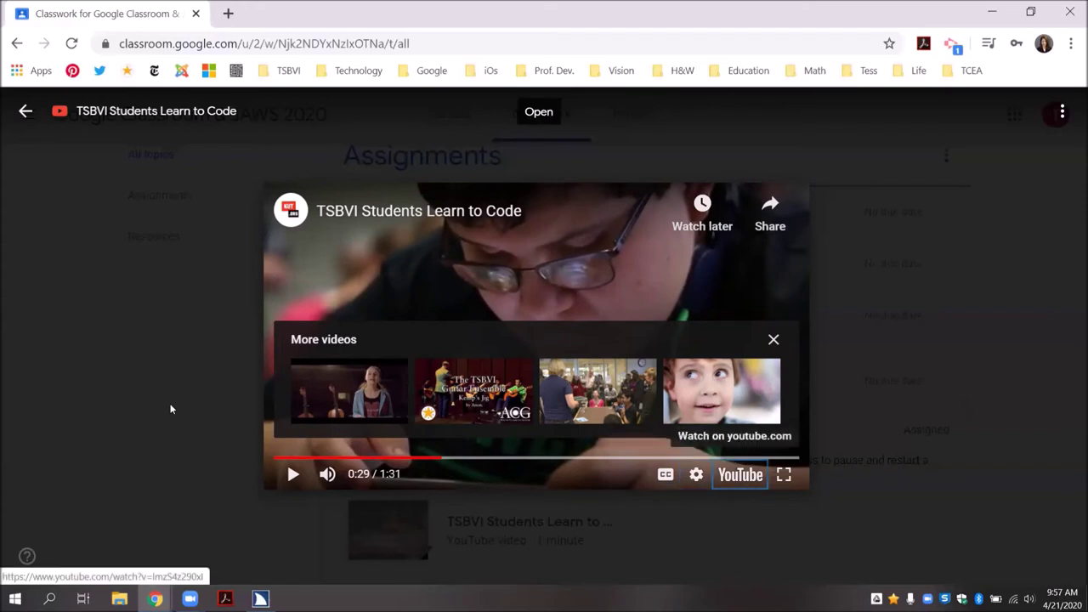
pyautogui.press('Tab')
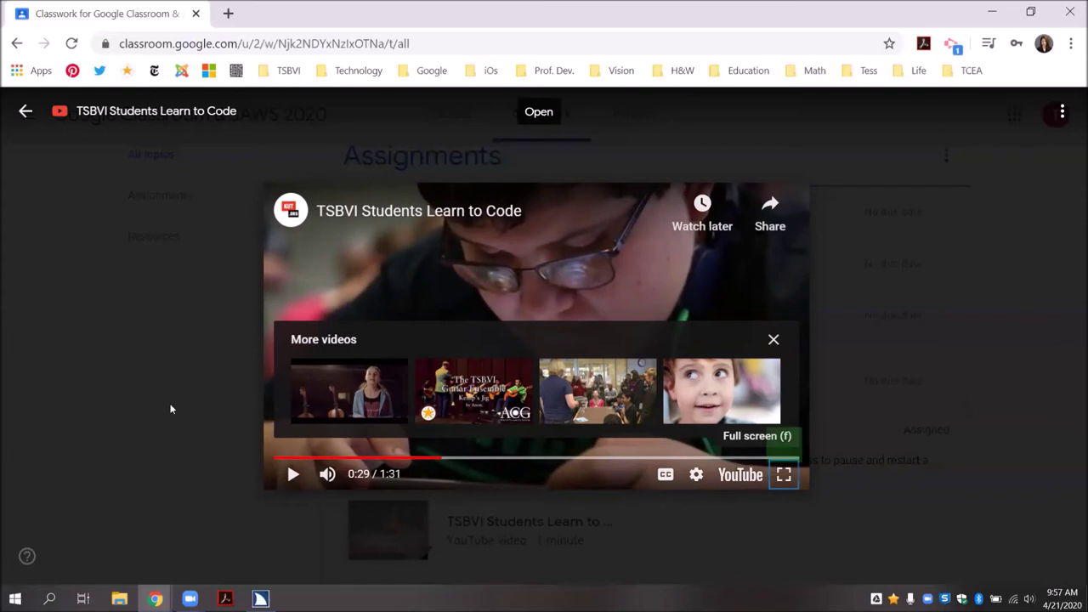
pyautogui.press('Tab')
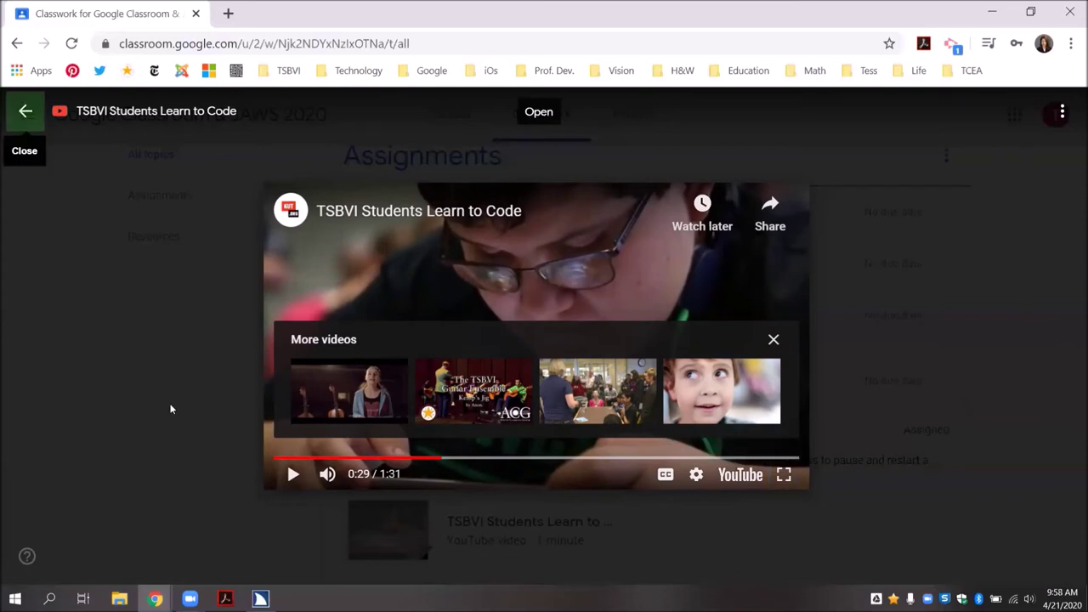
# - Close the YouTube viewer to return to Part 4 on the Classwork page
pyautogui.press('Return')
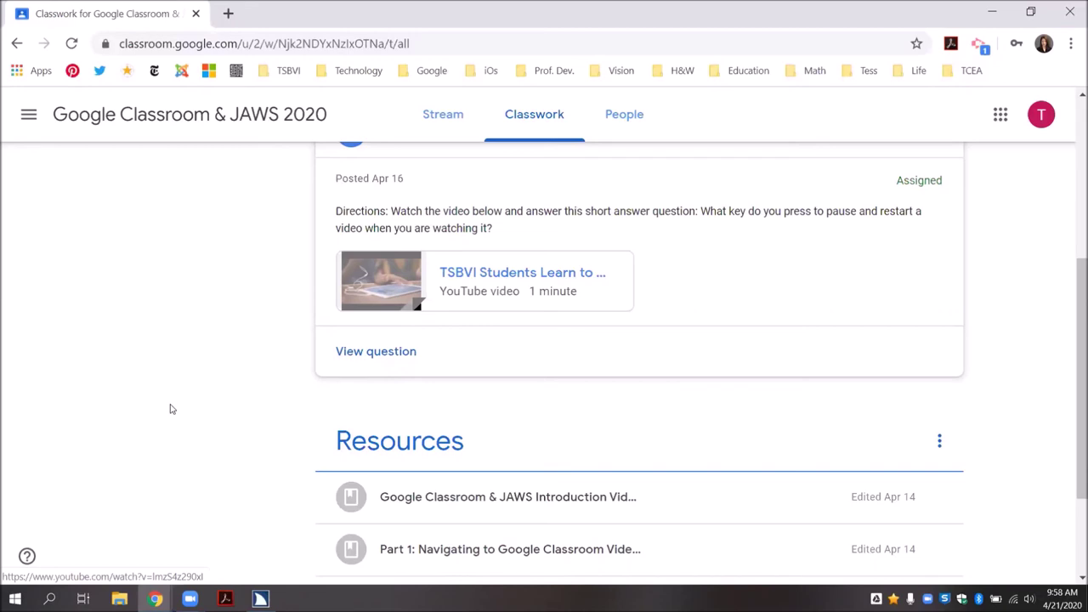
# - Open Part 4's 100-point assignment page through its View question link
pyautogui.press('Tab')
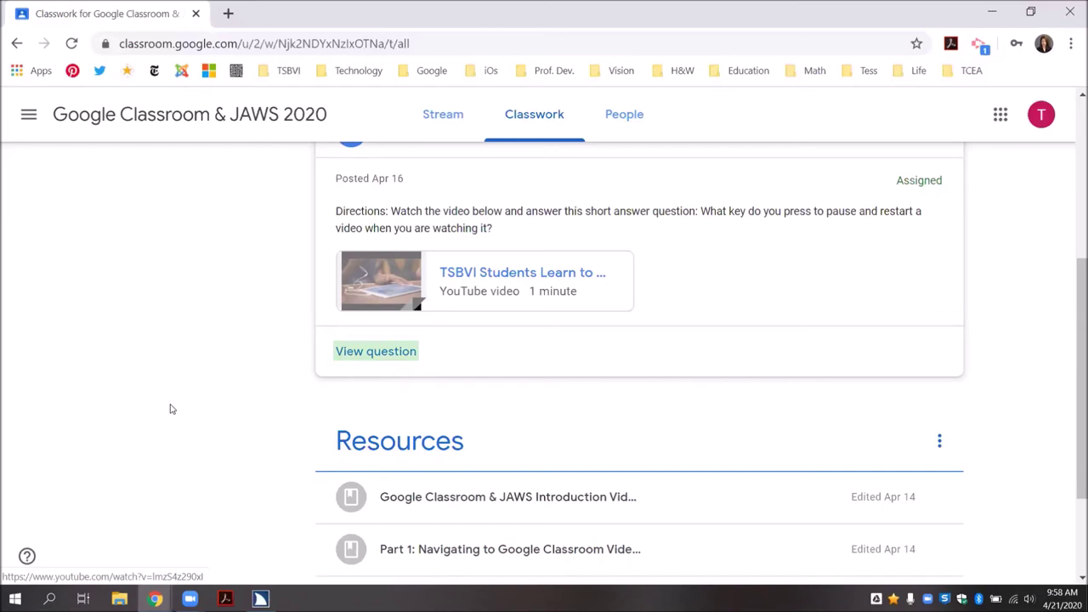
pyautogui.press('Return')
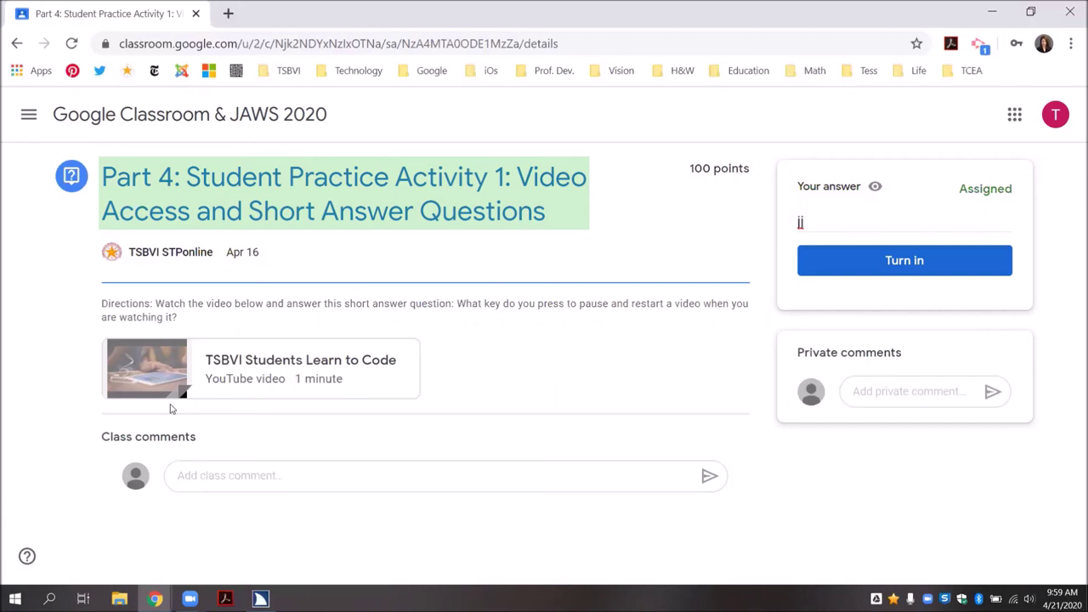
# - Replace the short answer 'jj' with 'test' and request Turn in
pyautogui.press('e')
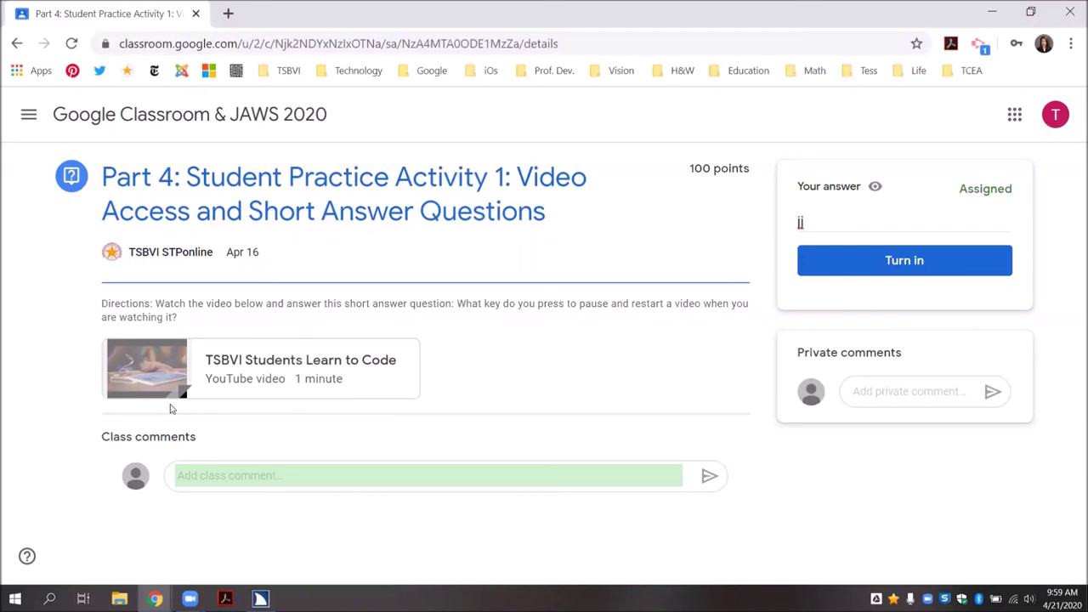
pyautogui.press('e')
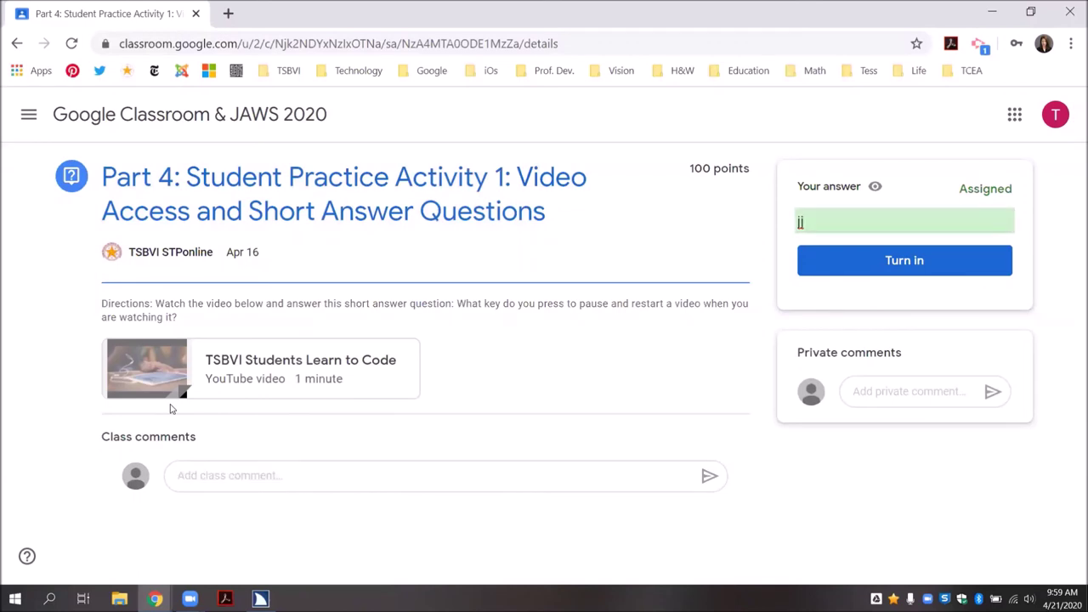
pyautogui.press('Return')
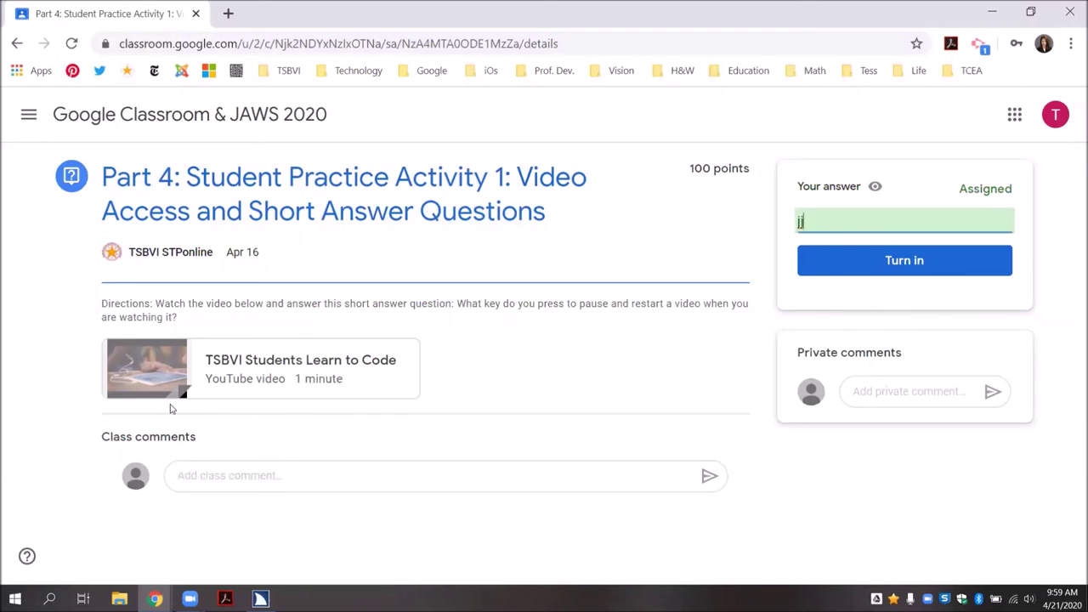
pyautogui.press('BackSpace')
pyautogui.press('BackSpace')
pyautogui.write('test')
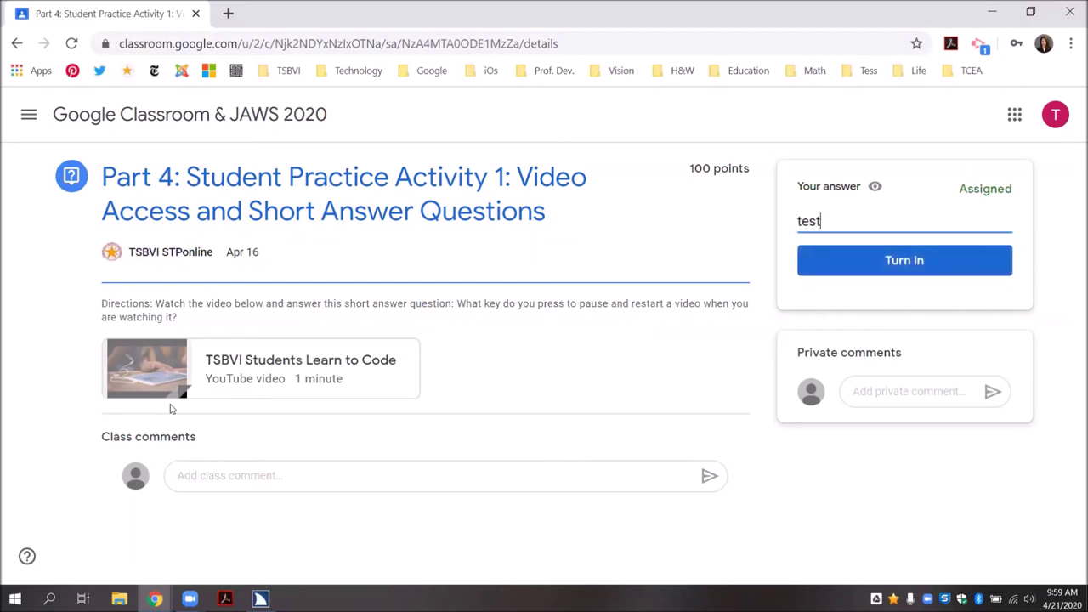
pyautogui.press('Tab')
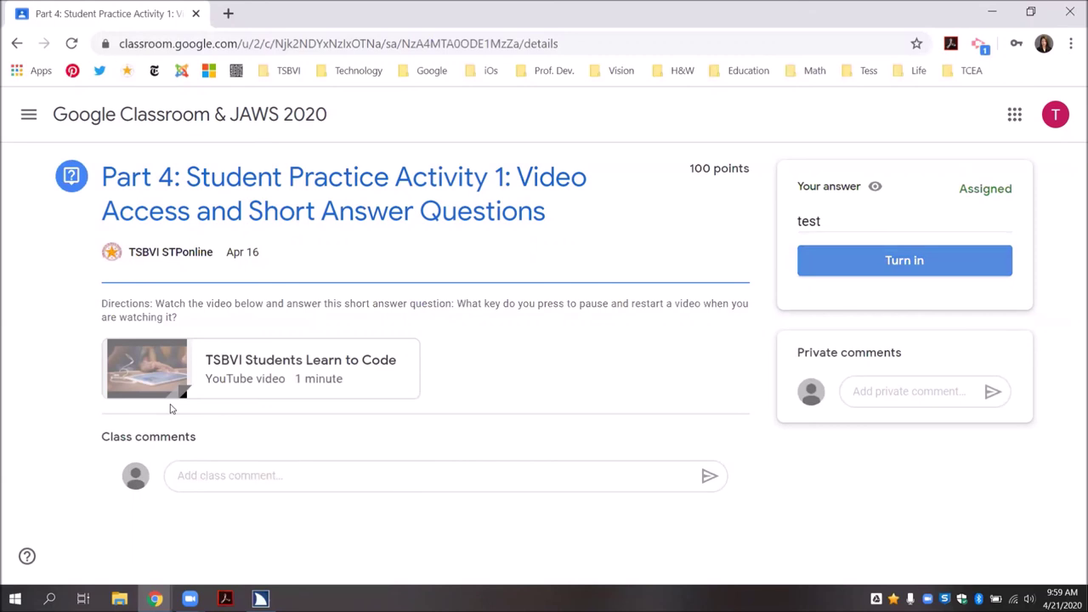
pyautogui.press('Return')
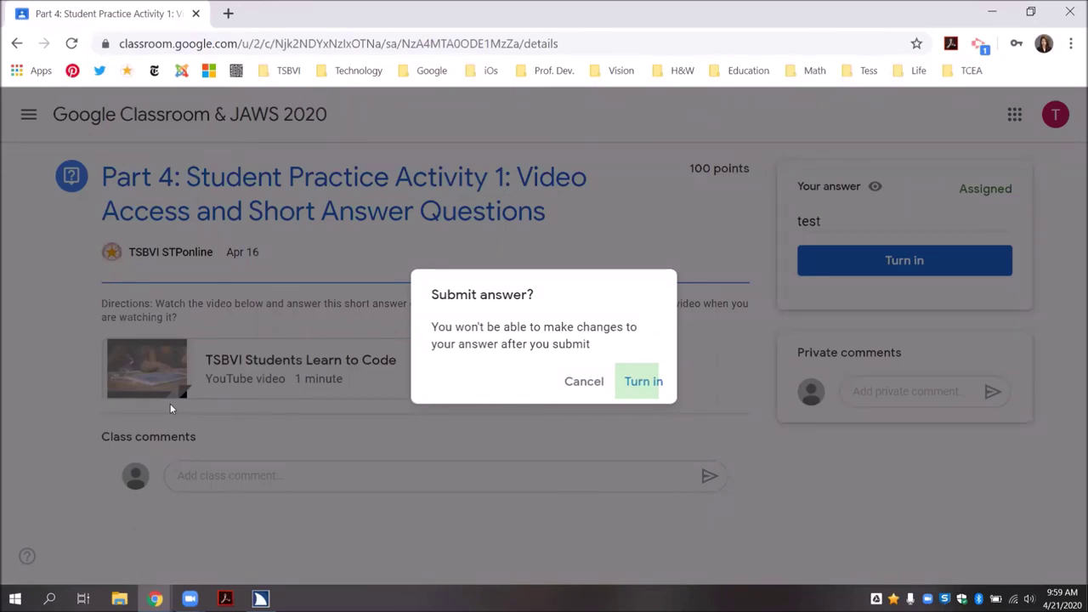
# - Confirm Turn in in the 'Submit answer?' dialog to submit 'test'
pyautogui.hotkey('shift', 'Tab')
pyautogui.press('Tab')
pyautogui.press('Return')
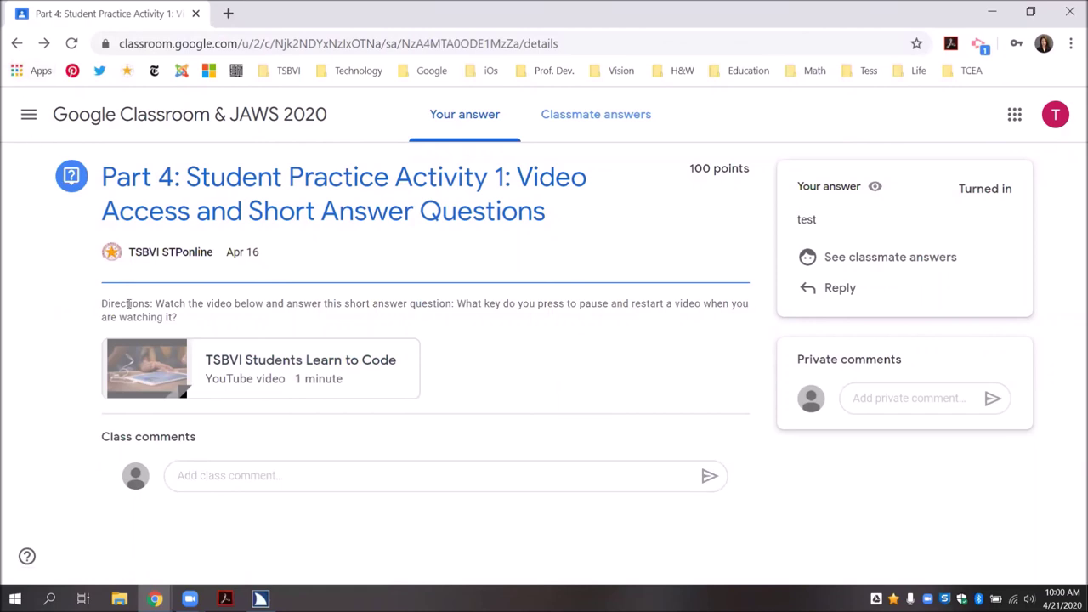
# - Go back to the Classwork page with Alt+Left, where Part 4 shows Turned in
pyautogui.hotkey('alt', 'Left')
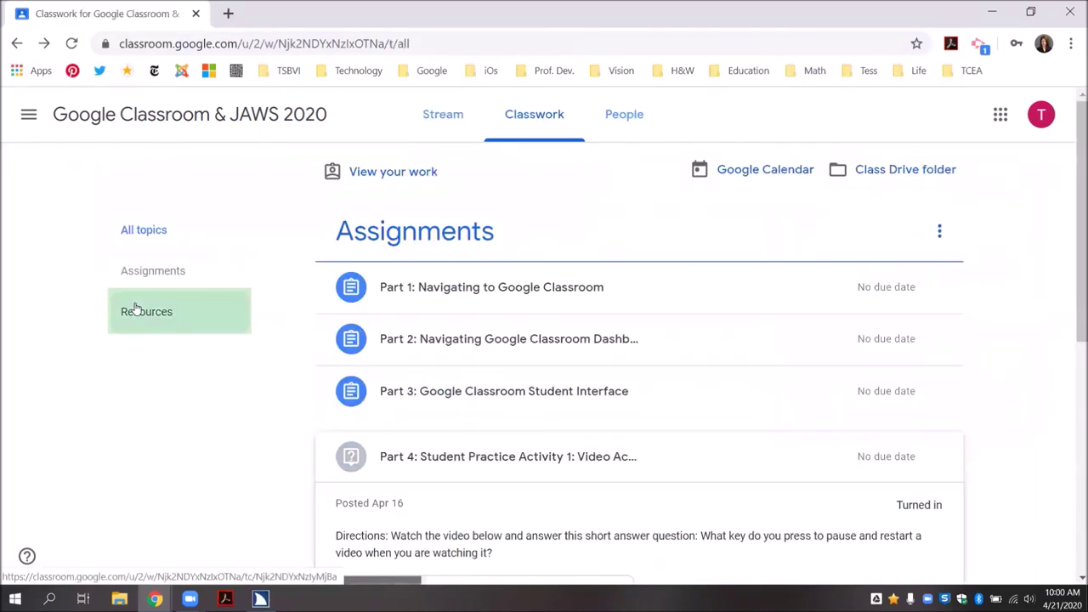